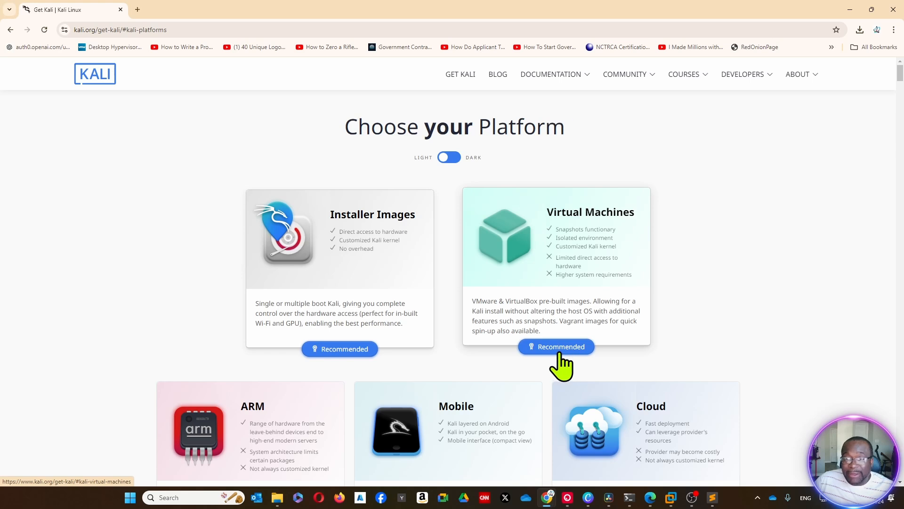
Download the recommended 64-bit pre-built VMware image of Kali Linux to the Desktop and check the download's progress
left_click(573, 266)
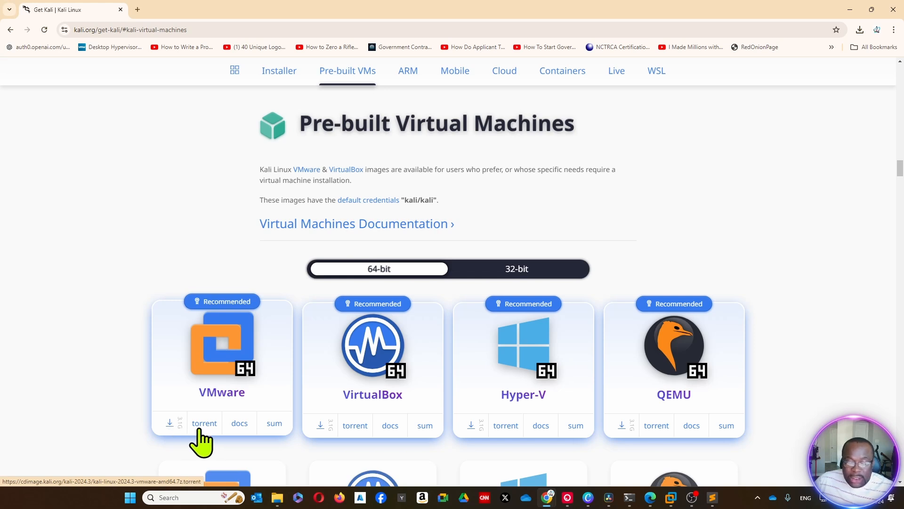
left_click(168, 424)
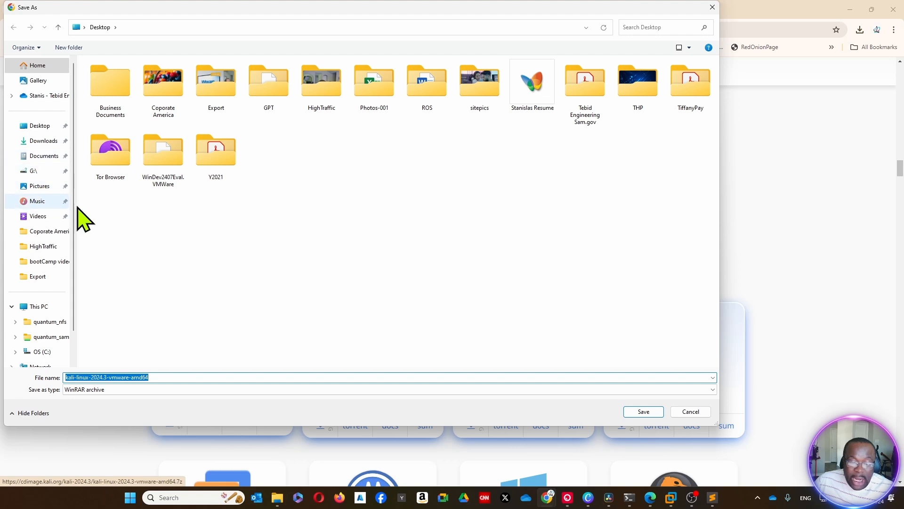
left_click(644, 411)
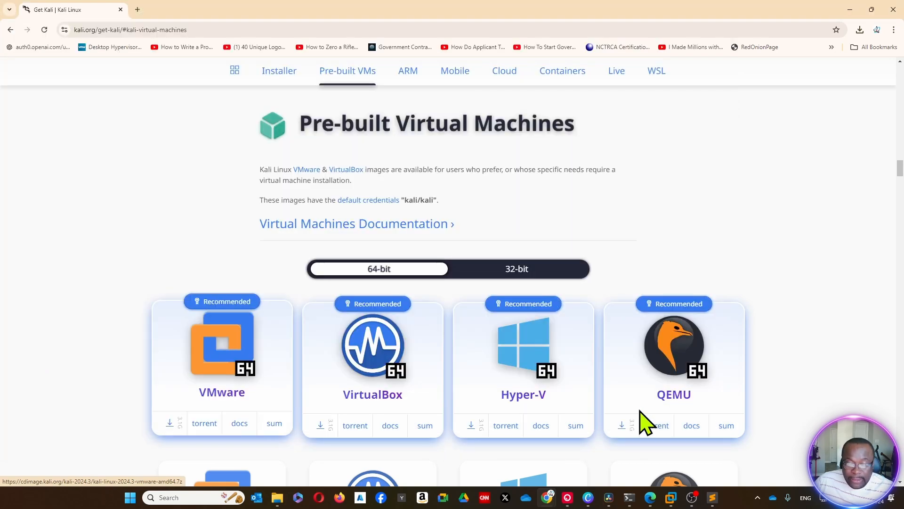
left_click(860, 30)
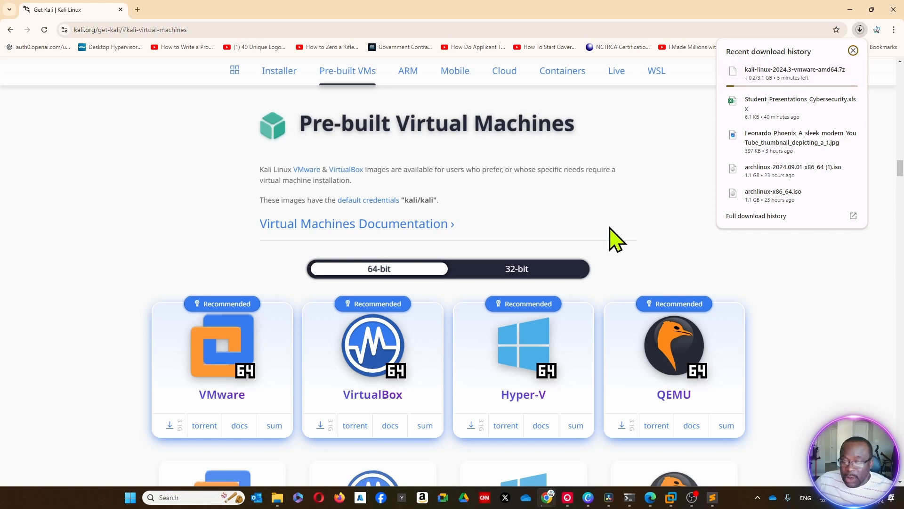
scroll(634, 240, "down", 3)
scroll(637, 239, "down", 6)
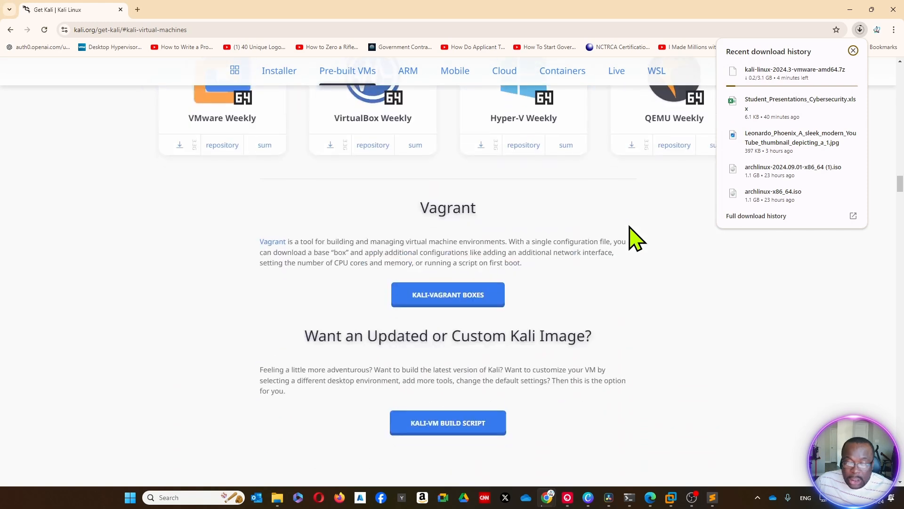
scroll(638, 238, "up", 5)
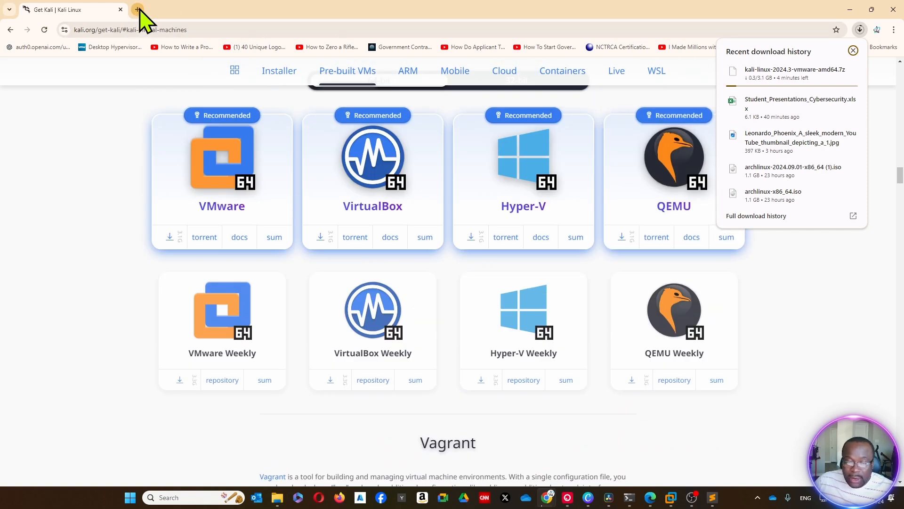
Open a new browser tab ready for entering a web address
left_click(137, 9)
left_click(144, 25)
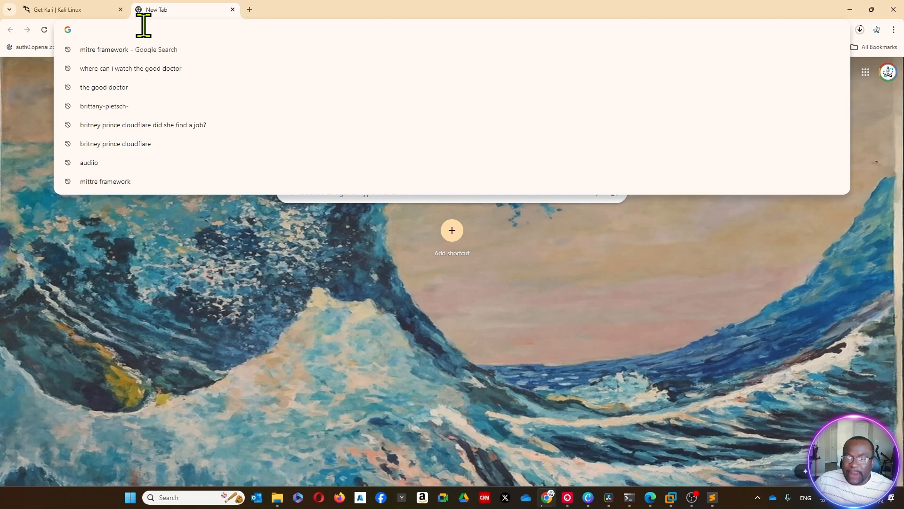
type("win")
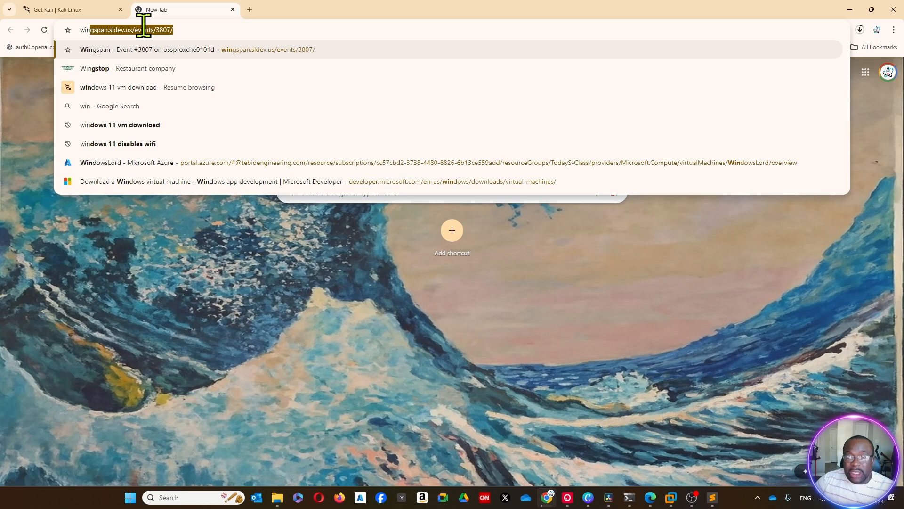
type("rar")
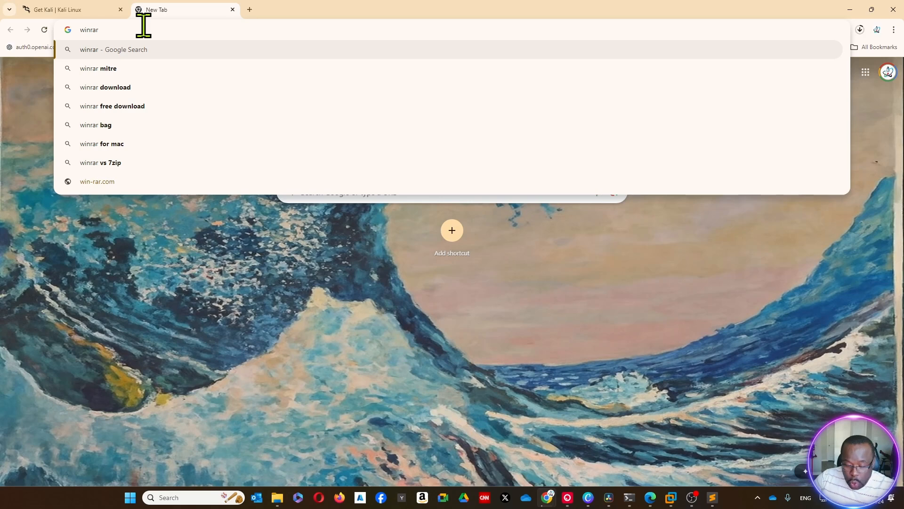
key("BackSpace")
key("BackSpace")
key("BackSpace")
key("BackSpace")
key("BackSpace")
key("BackSpace")
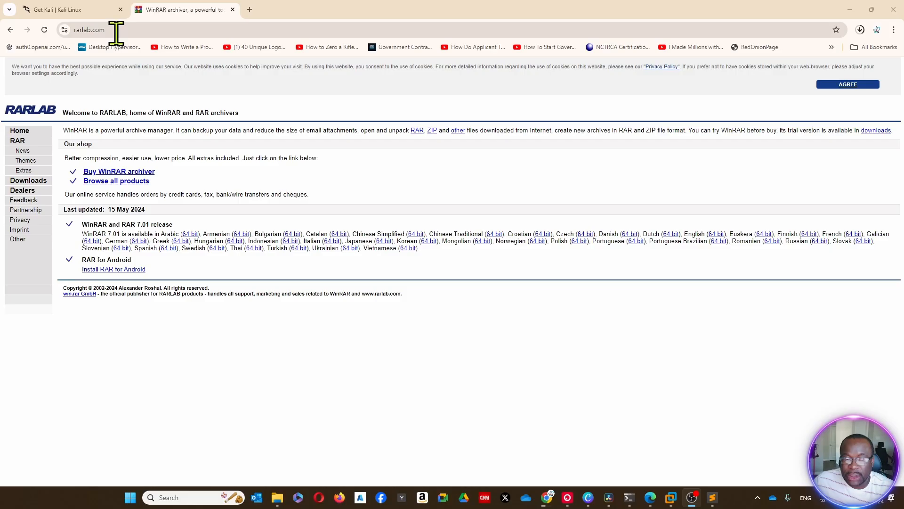
Go to rarlab.com and save the English WinRAR x64 (64 bit) 7.01 installer to the Desktop
left_click(116, 33)
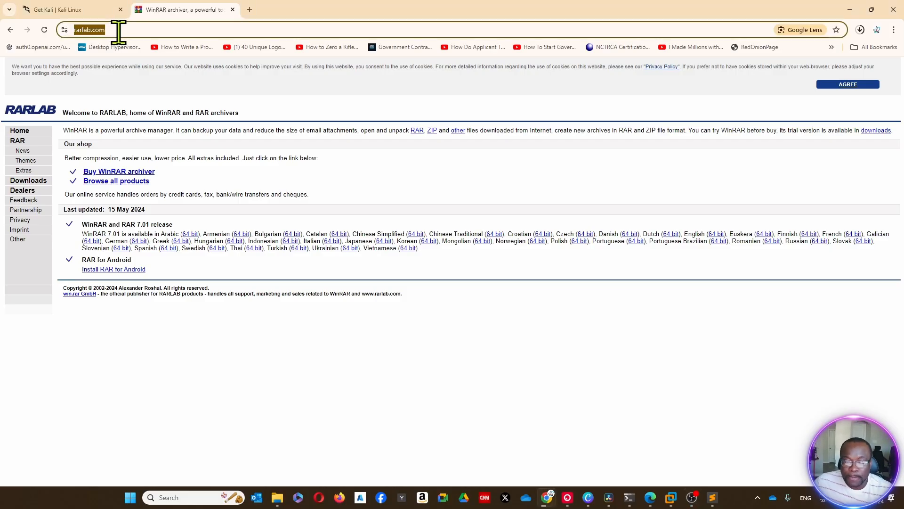
left_click(29, 181)
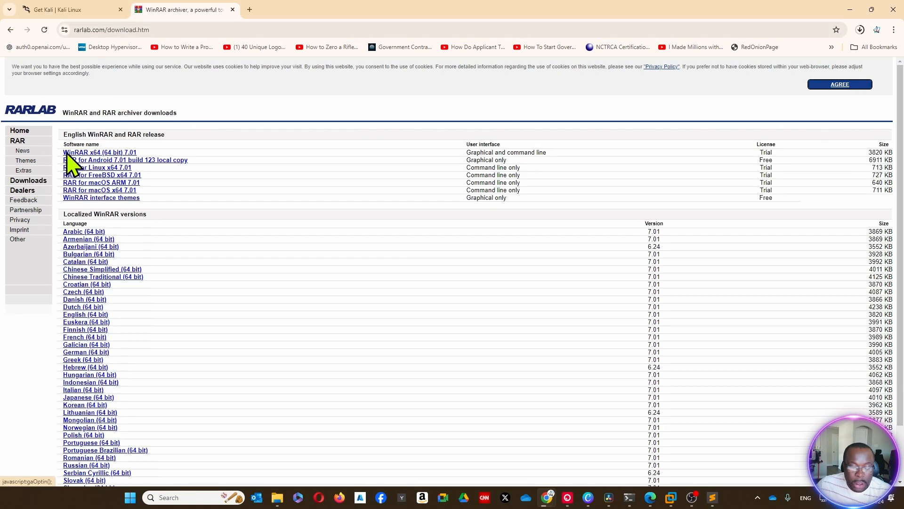
left_click(106, 154)
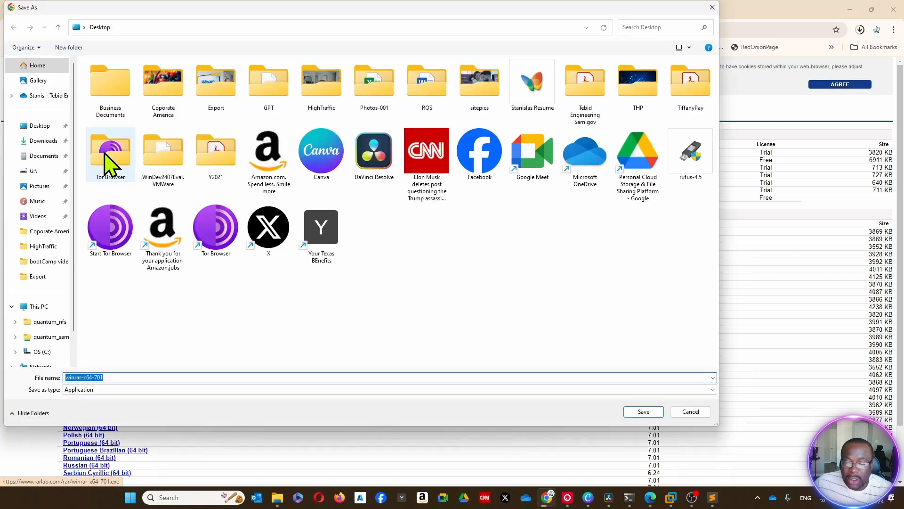
left_click(644, 412)
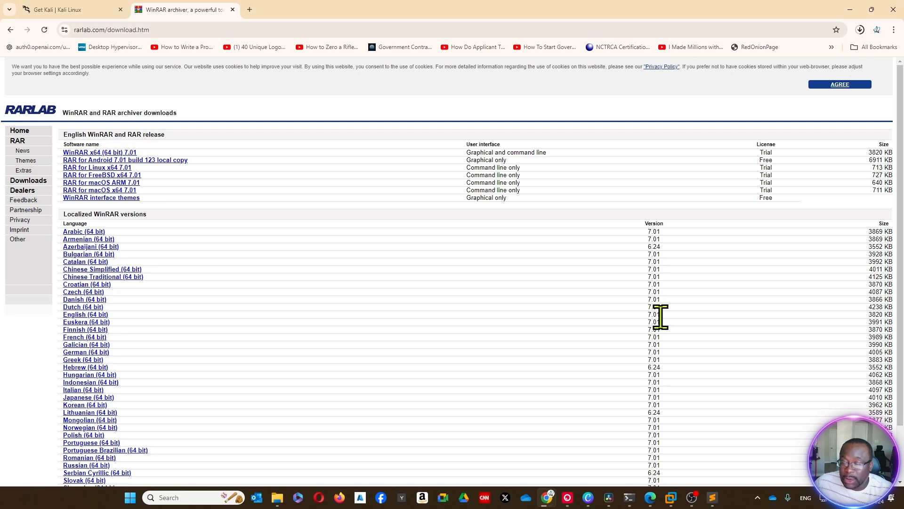
Run the downloaded winrar-x64-701 installer from its folder and install WinRAR with the default destination and options
left_click(861, 29)
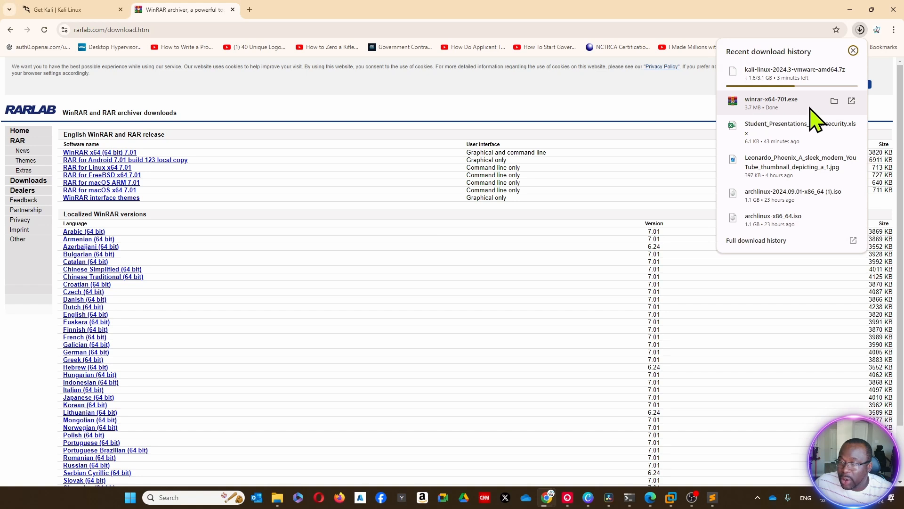
left_click(834, 101)
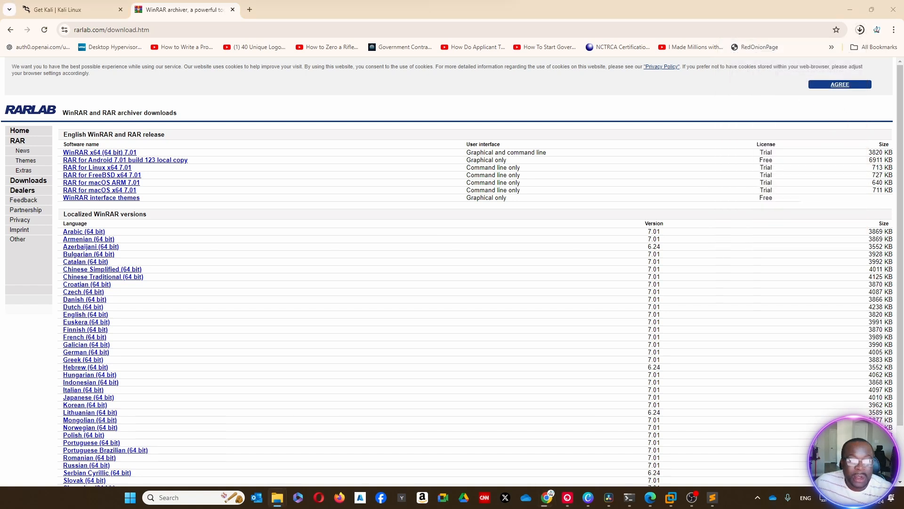
left_click_drag(400, 1, 543, 34)
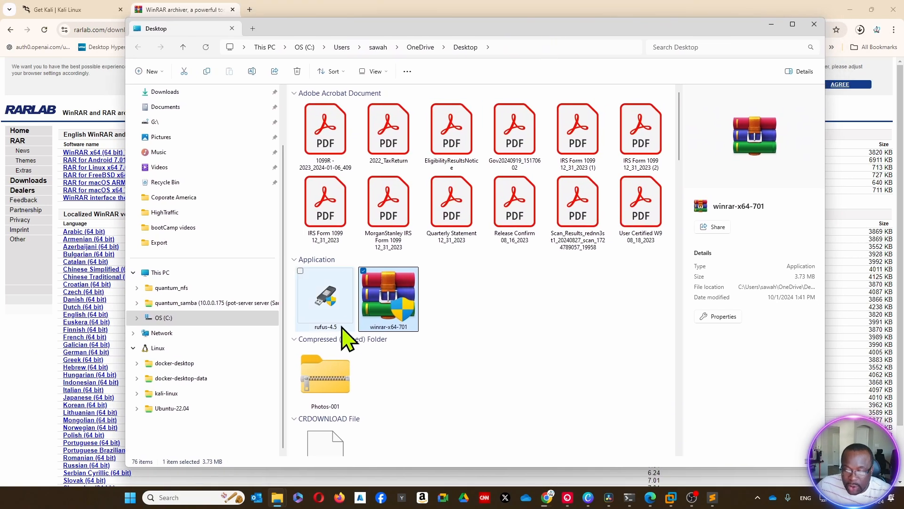
double_click(389, 314)
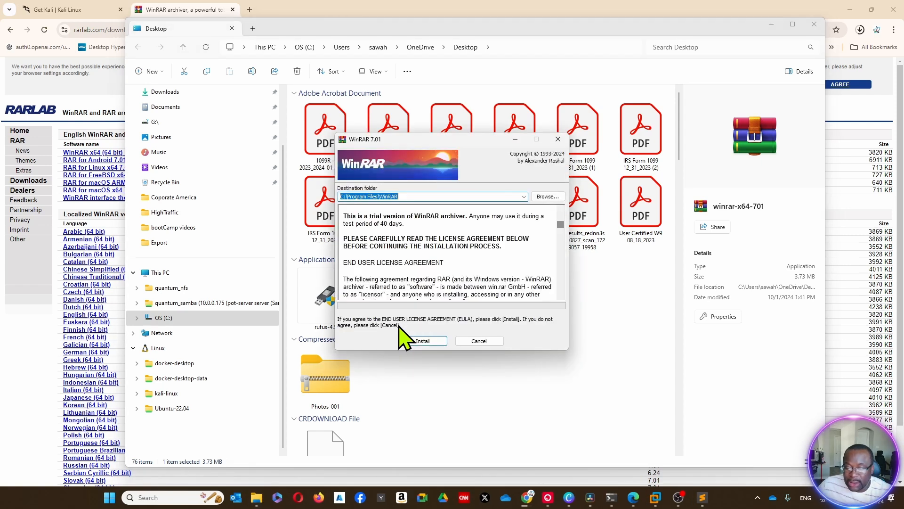
left_click(431, 340)
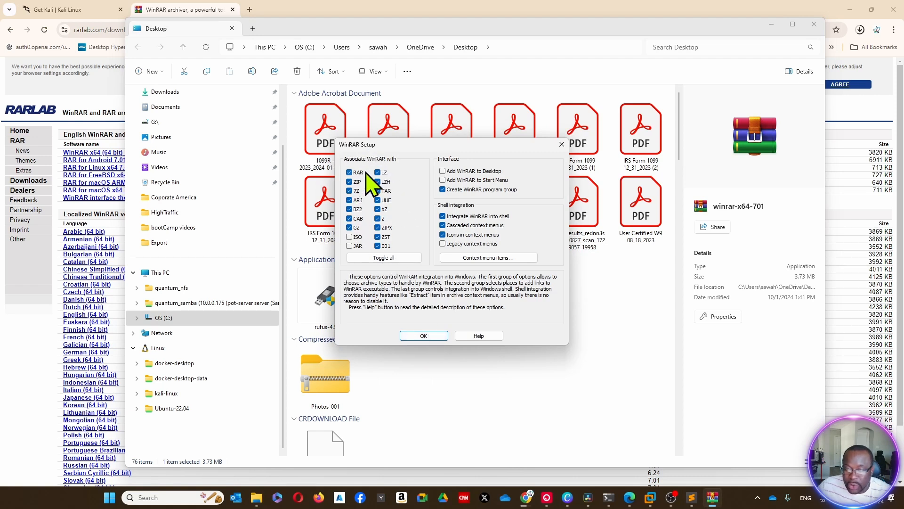
left_click(432, 335)
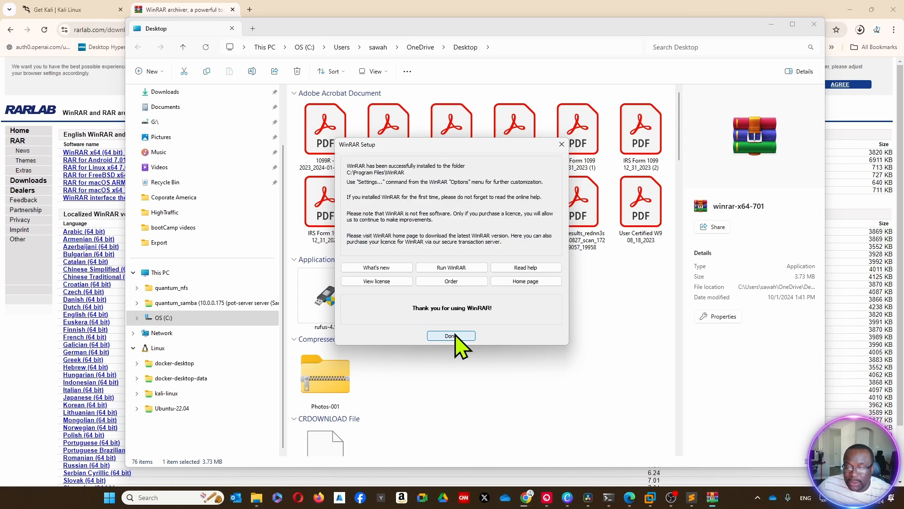
left_click(459, 337)
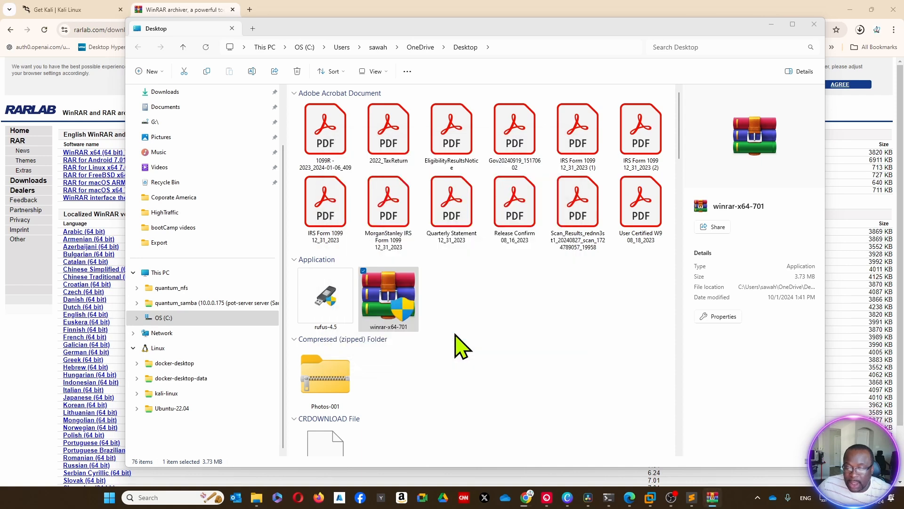
left_click(771, 24)
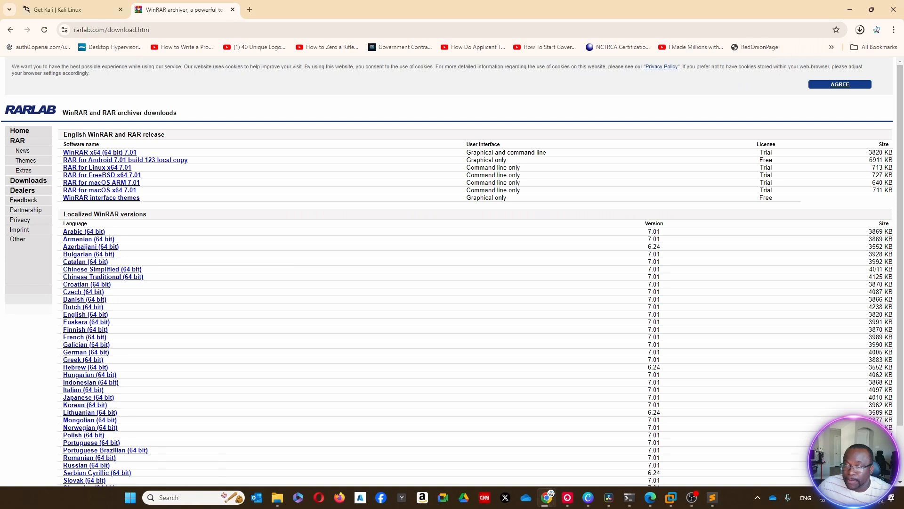
Locate the downloaded kali-linux-2024.3-vmware-amd64.7z archive and extract it with WinRAR into a folder of the same name
left_click(860, 29)
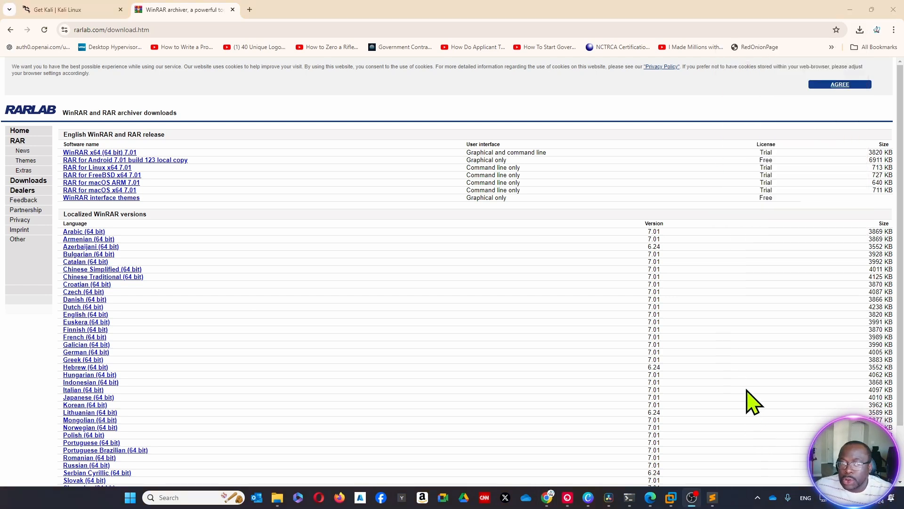
left_click(860, 29)
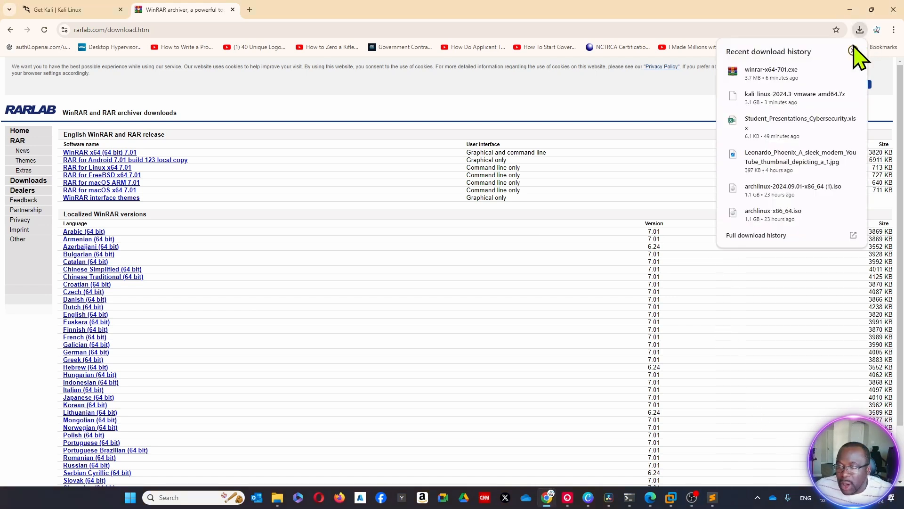
left_click(835, 97)
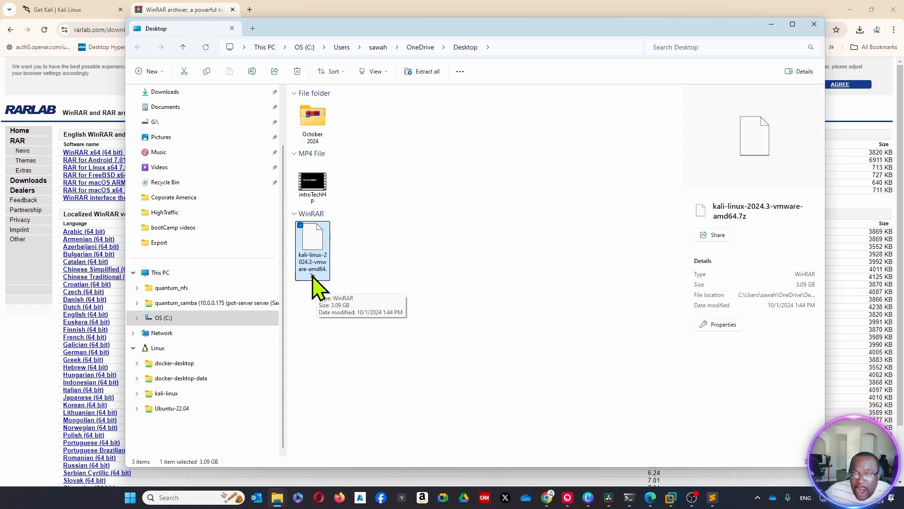
right_click(310, 232)
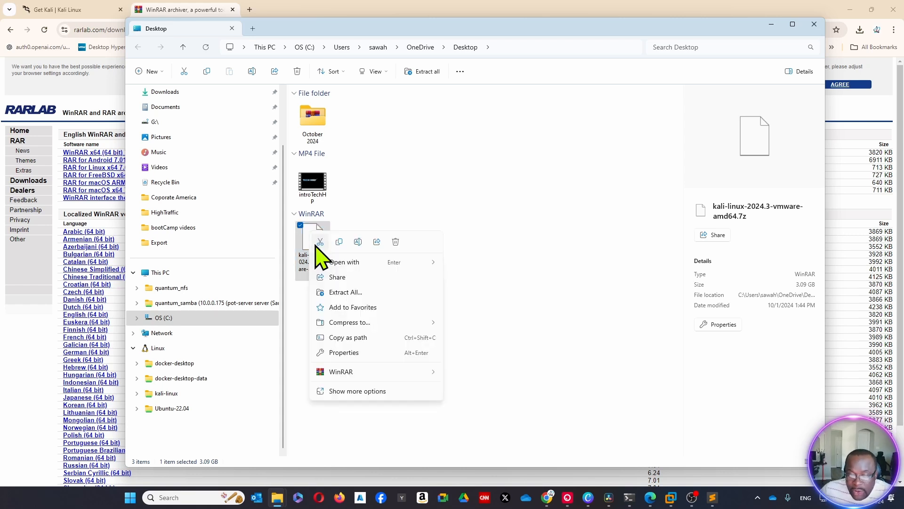
mouse_move(343, 372)
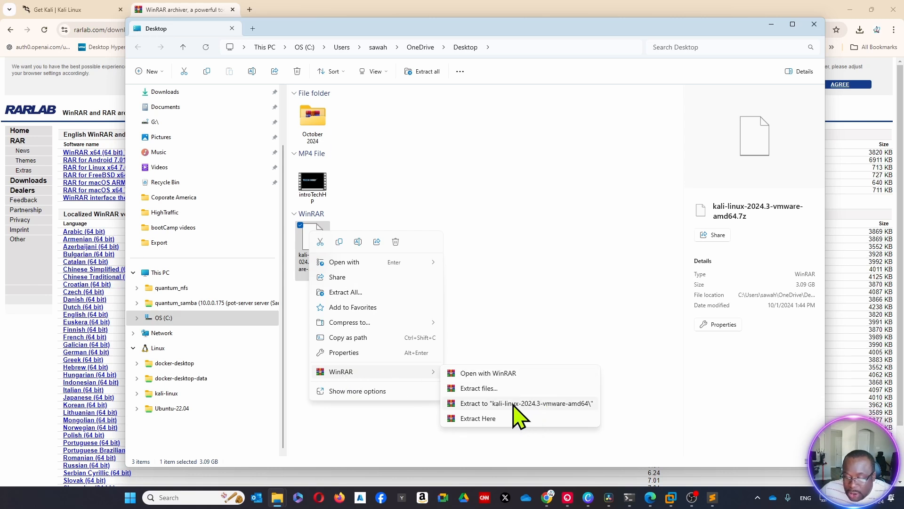
left_click(543, 404)
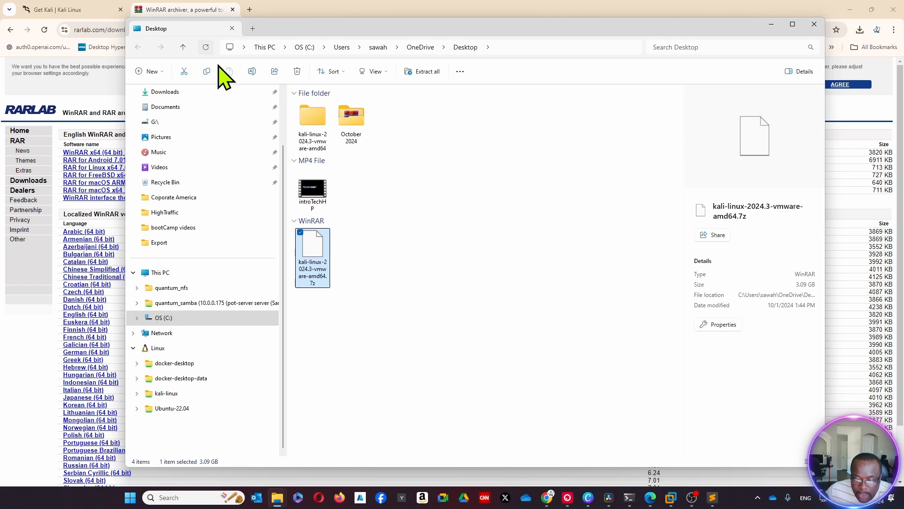
Open the VMware virtual machine configuration file inside the extracted kali-linux-2024.3-vmware-amd64.vmwarevm folder in VMware Workstation
double_click(310, 130)
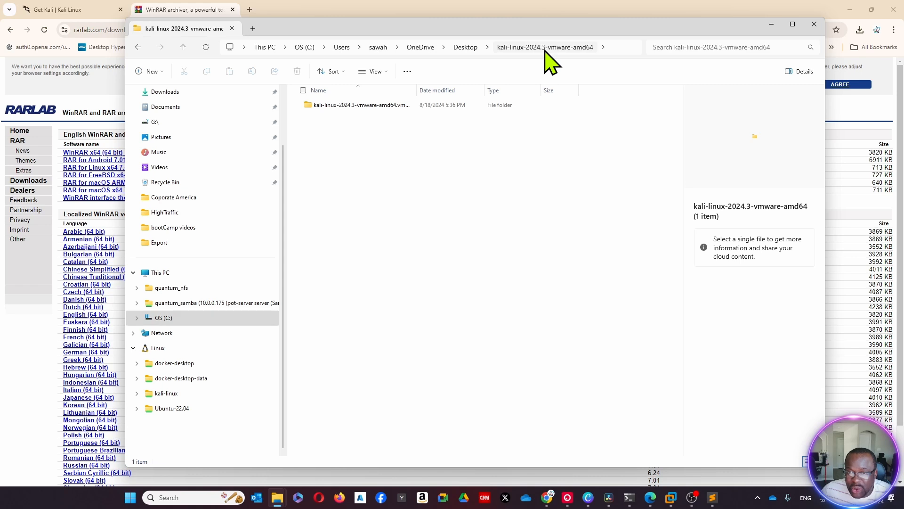
double_click(340, 106)
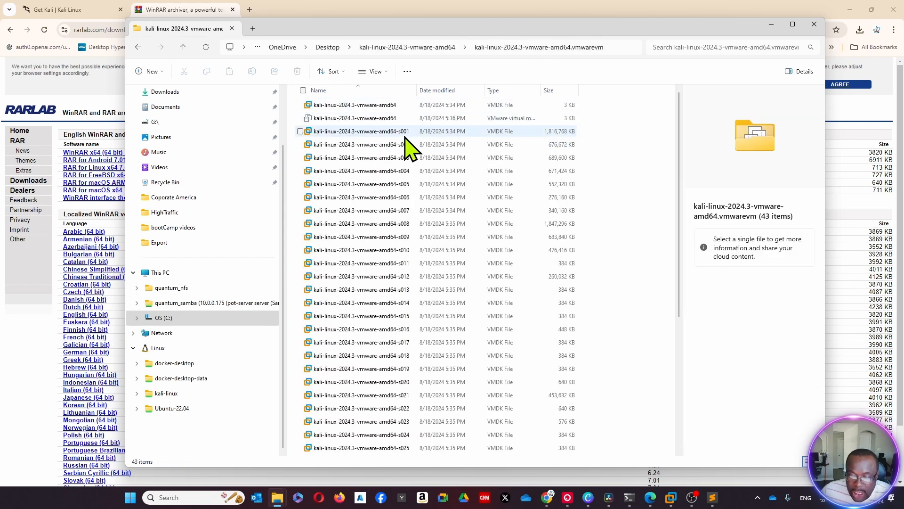
scroll(402, 144, "down", 5)
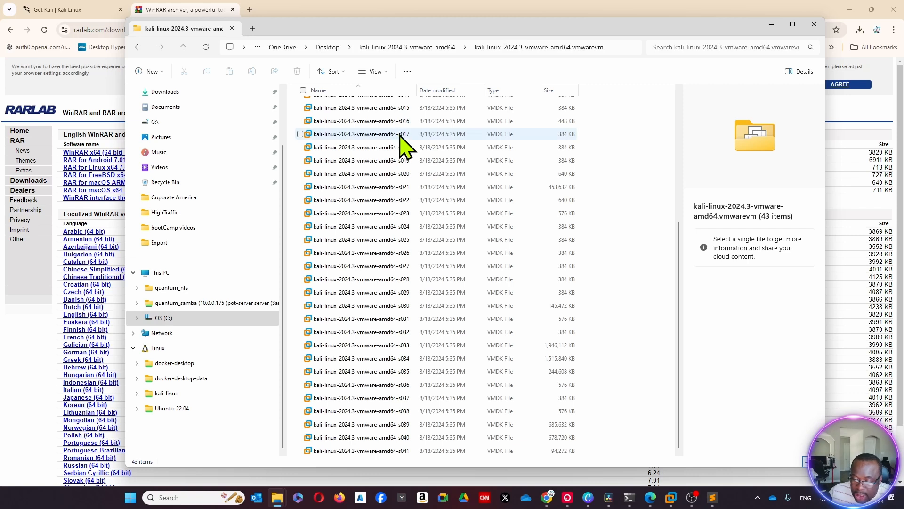
scroll(605, 383, "up", 5)
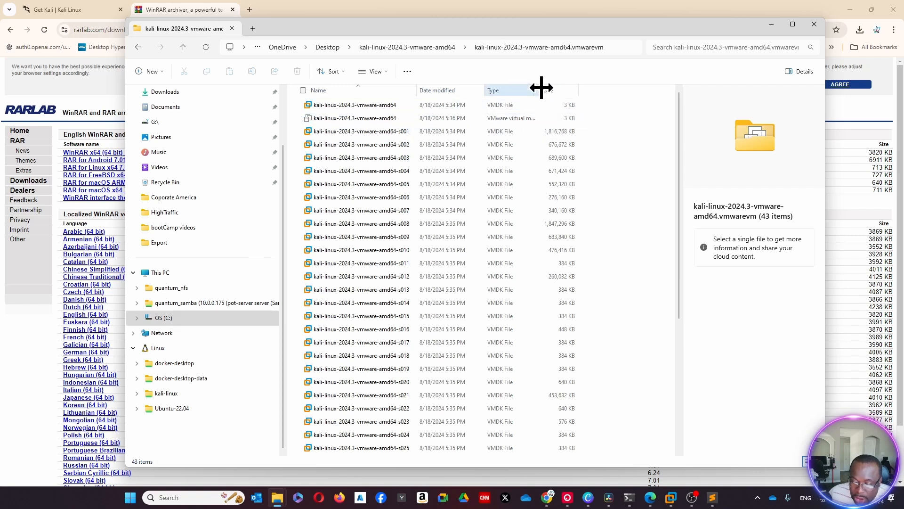
left_click_drag(543, 87, 640, 84)
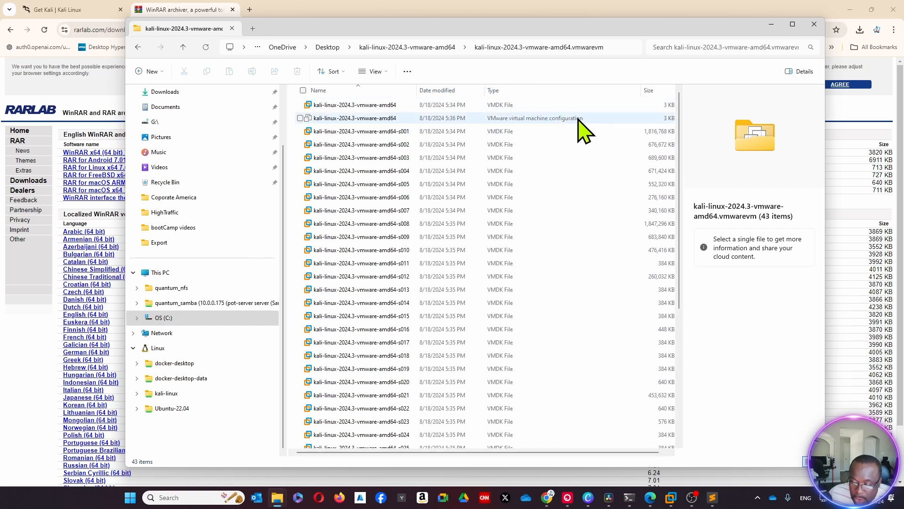
double_click(323, 123)
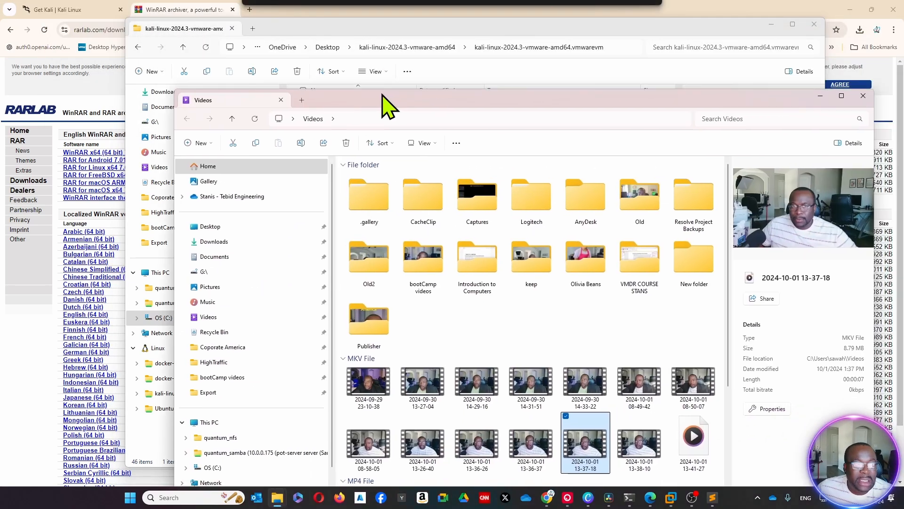
left_click_drag(384, 100, 343, 101)
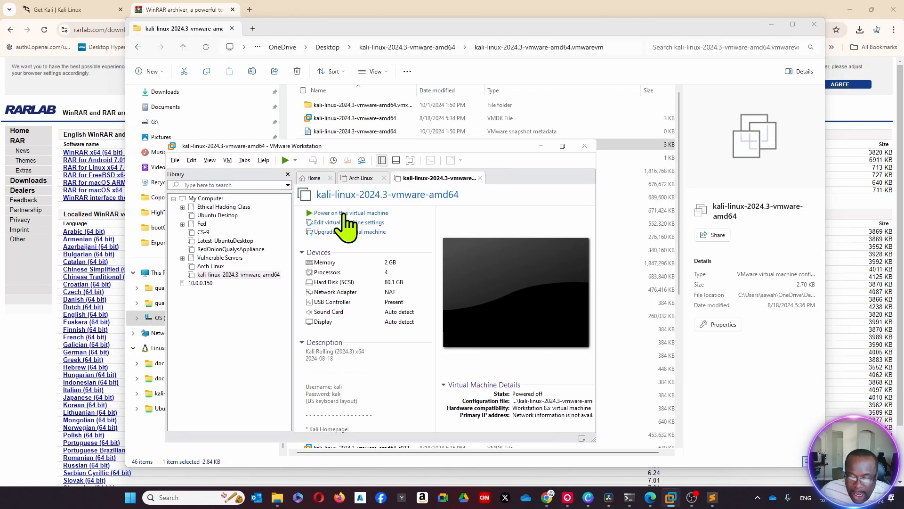
Power on the kali-linux-2024.3-vmware-amd64 virtual machine in a maximized window and log in with username kali and the account password
left_click(563, 145)
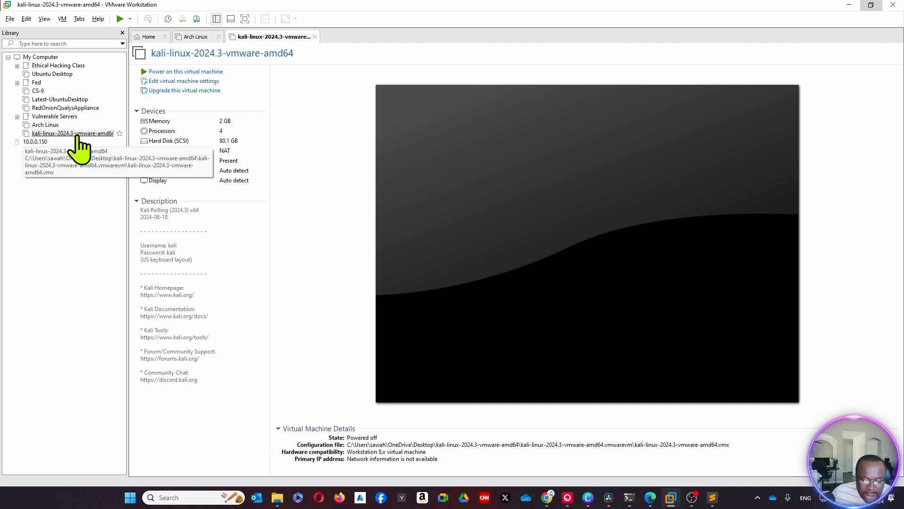
left_click(185, 72)
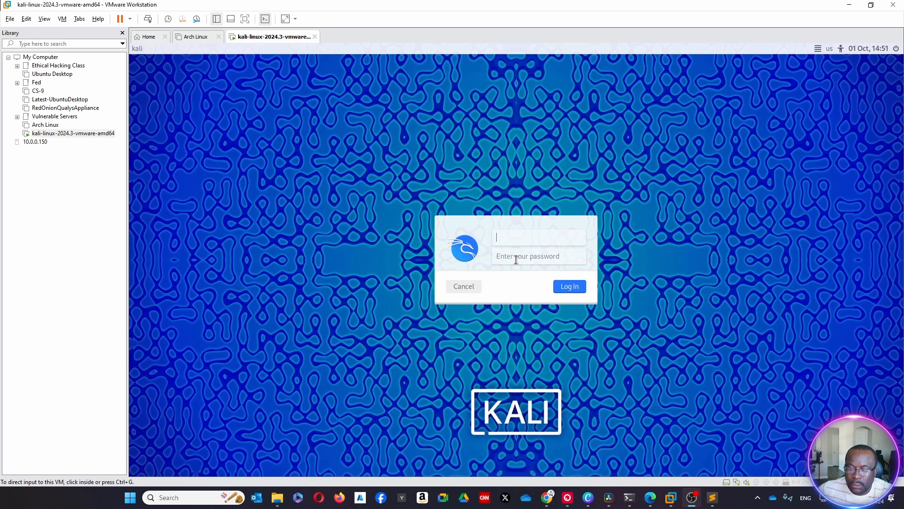
left_click(515, 235)
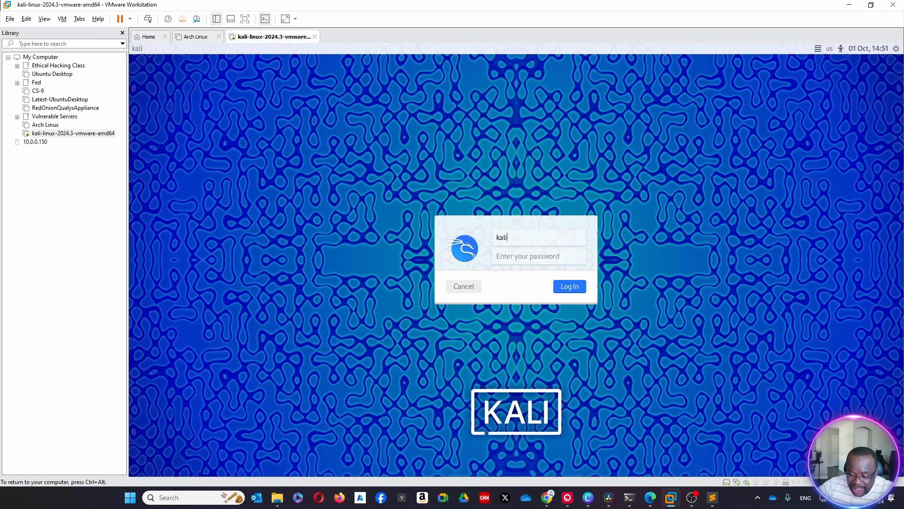
key("Tab")
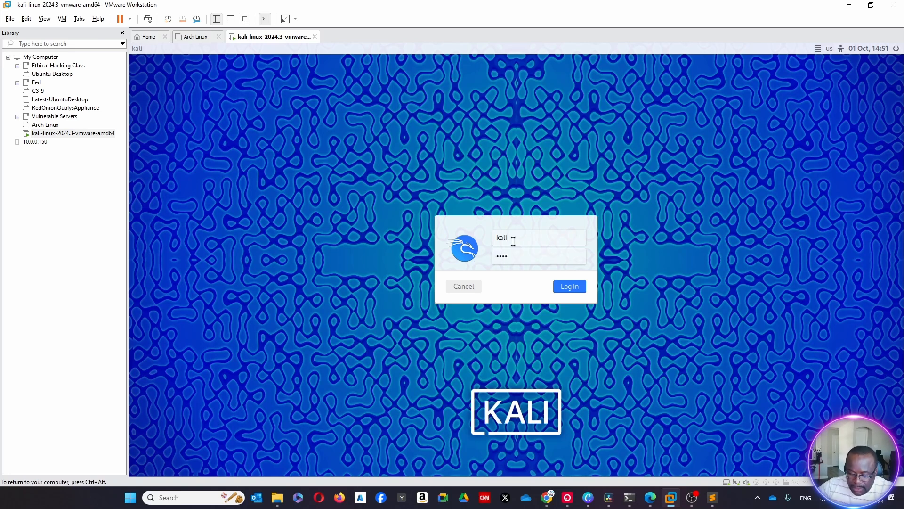
key("Return")
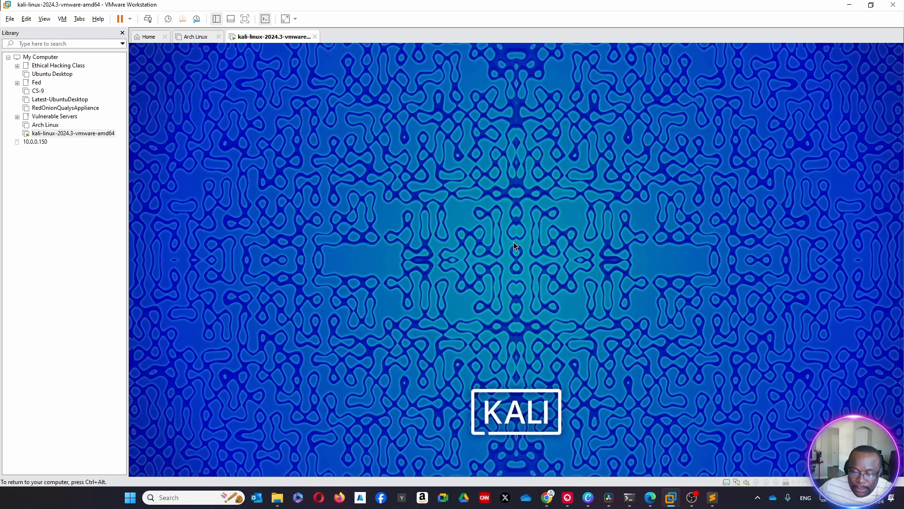
key("ctrl+alt")
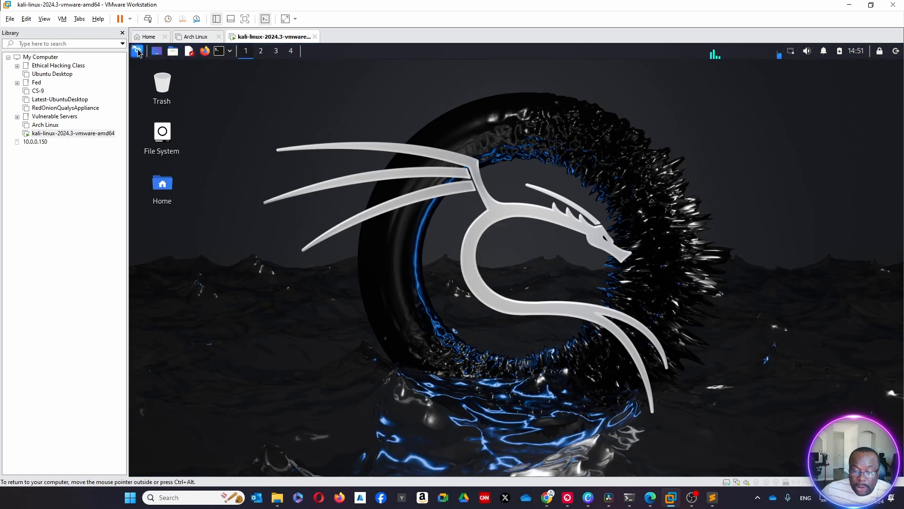
View the Kali applications menu, close it, and open a terminal window on the Kali desktop
left_click(137, 50)
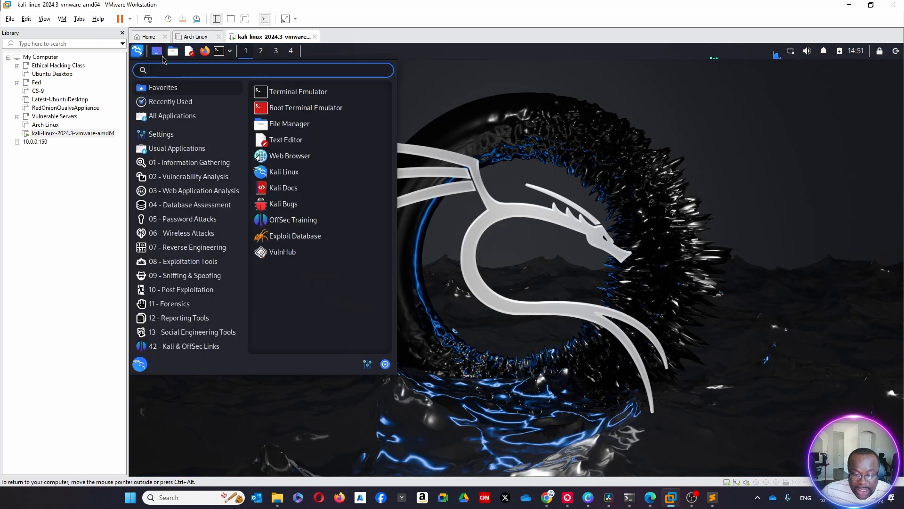
left_click(713, 296)
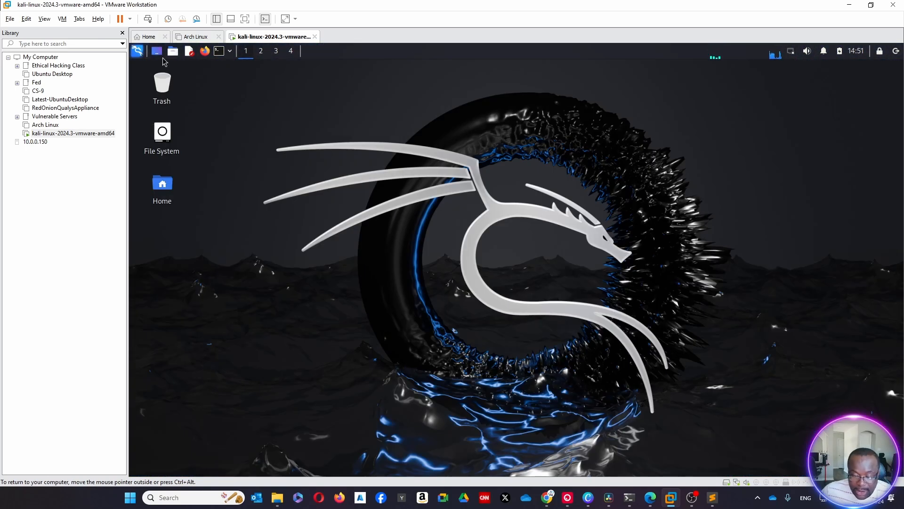
left_click(219, 52)
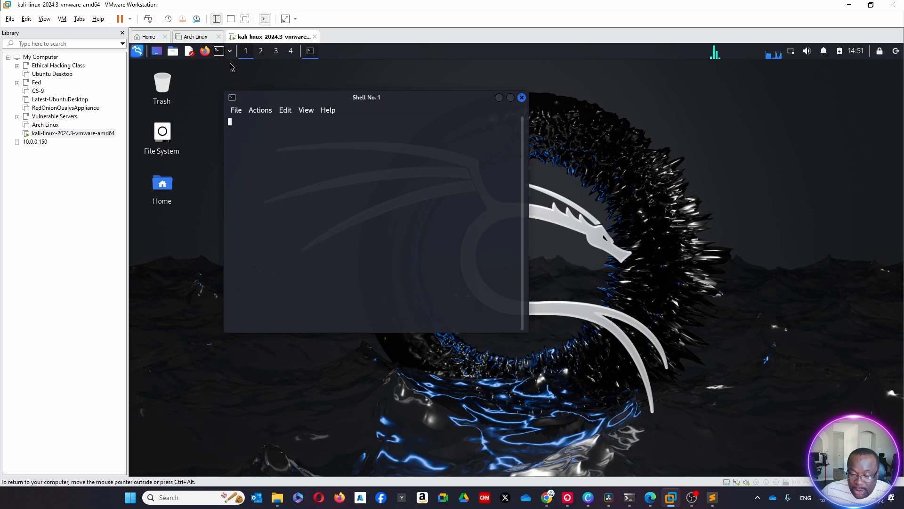